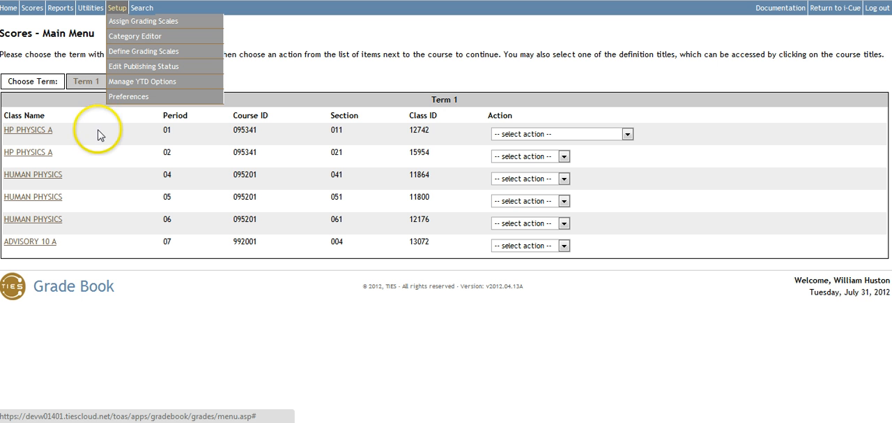
Start a new definition for the period 01 HP PHYSICS A class in Term 1
left_click(26, 9)
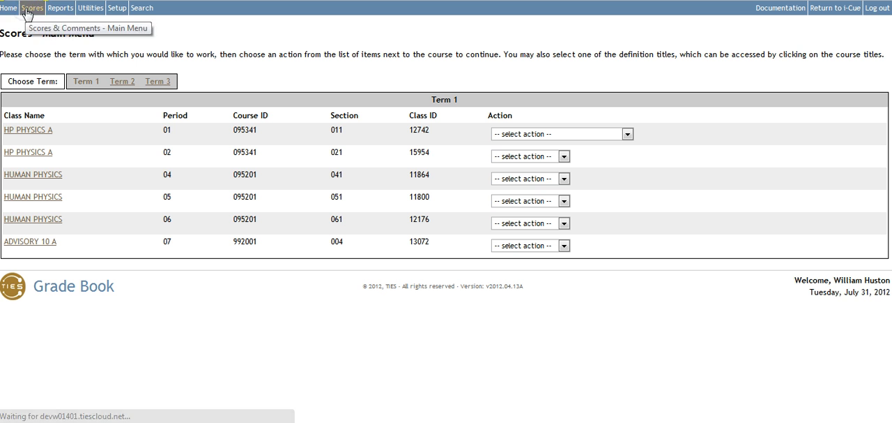
left_click(626, 134)
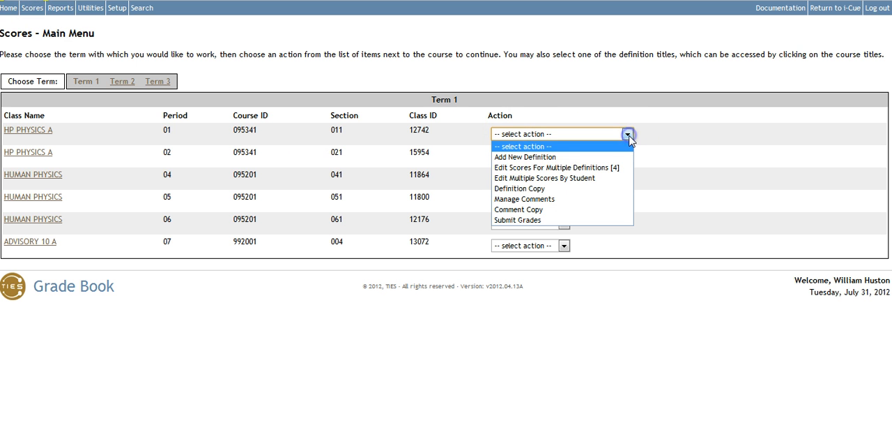
left_click(528, 158)
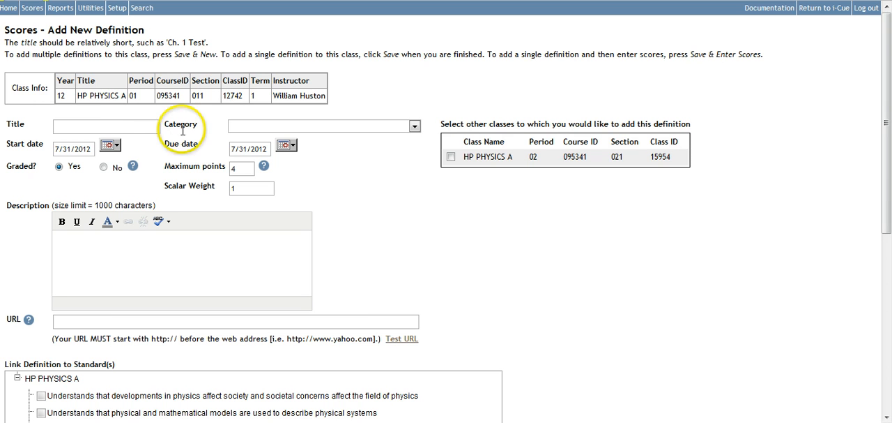
Title the new definition Physics 101-2 and assign it to the Formative (Wt = 10) category
left_click(126, 130)
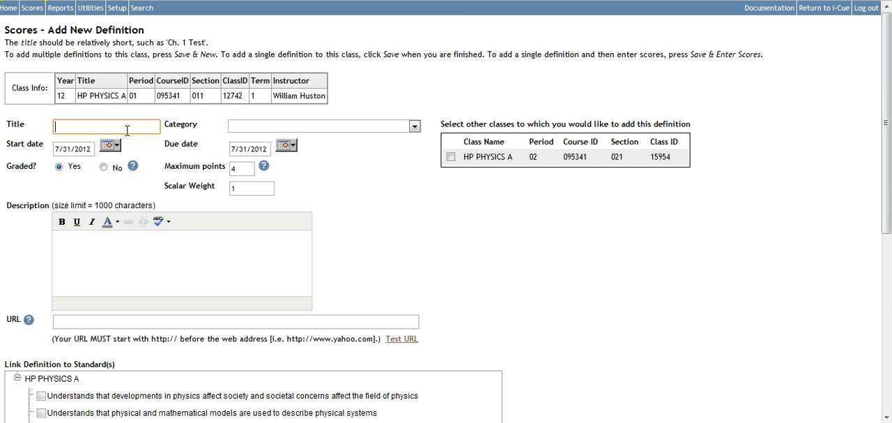
type("P")
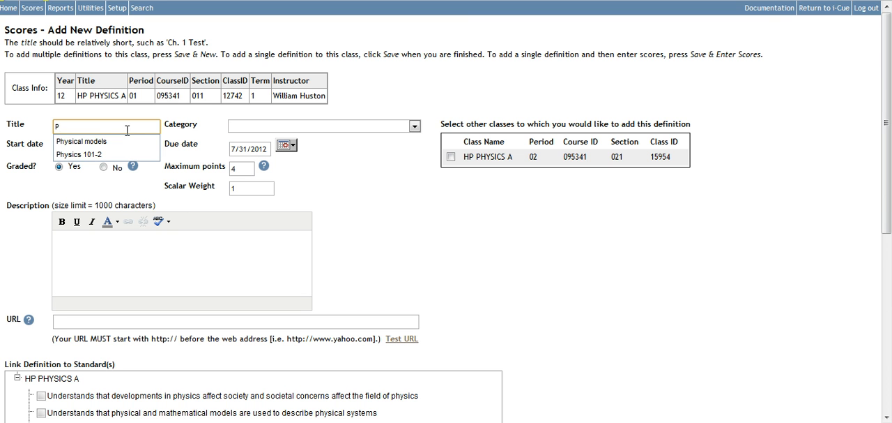
left_click(83, 154)
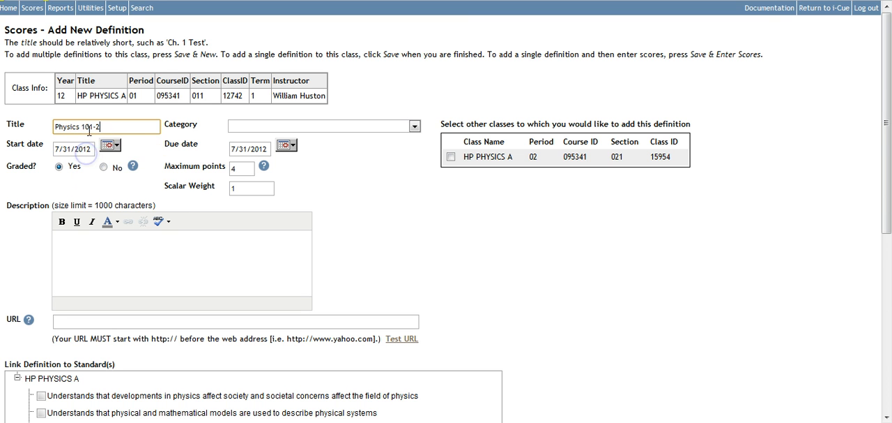
left_click(415, 127)
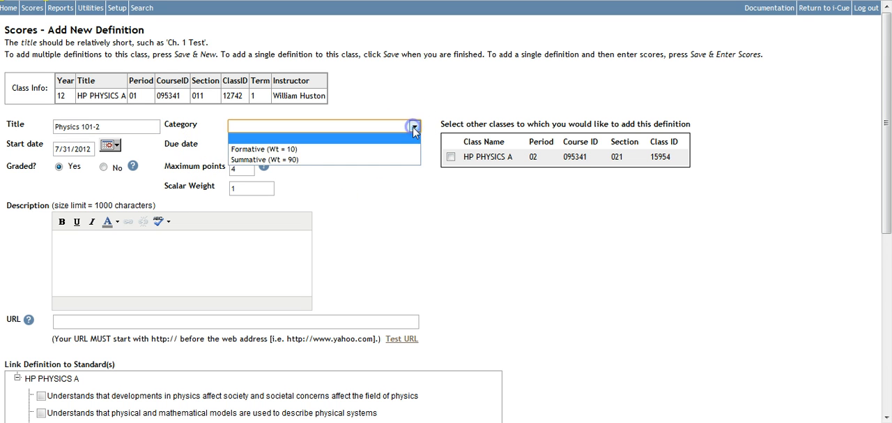
left_click(256, 149)
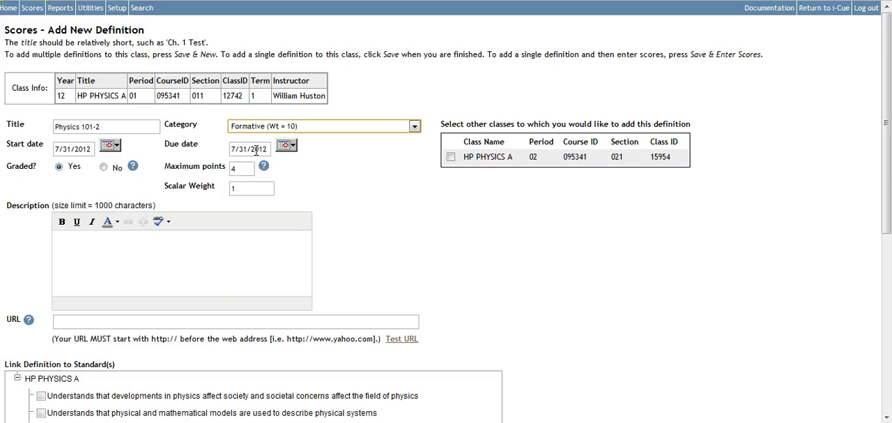
Set the definition's start date to 8/20/2011
left_click(69, 149)
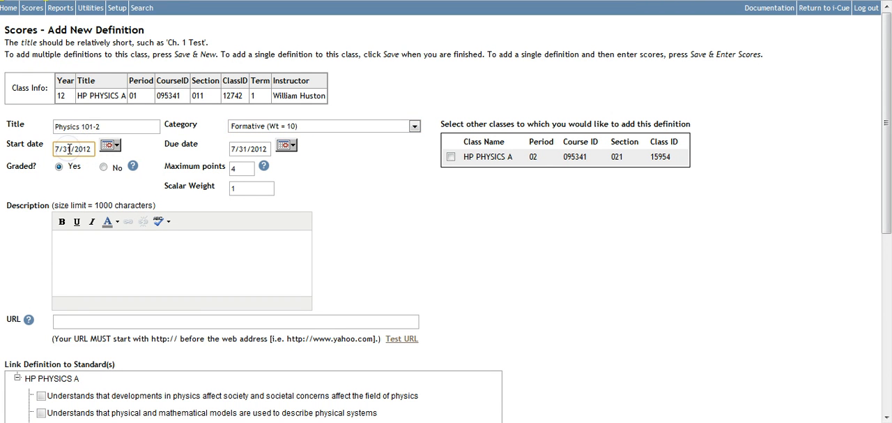
left_click(57, 149)
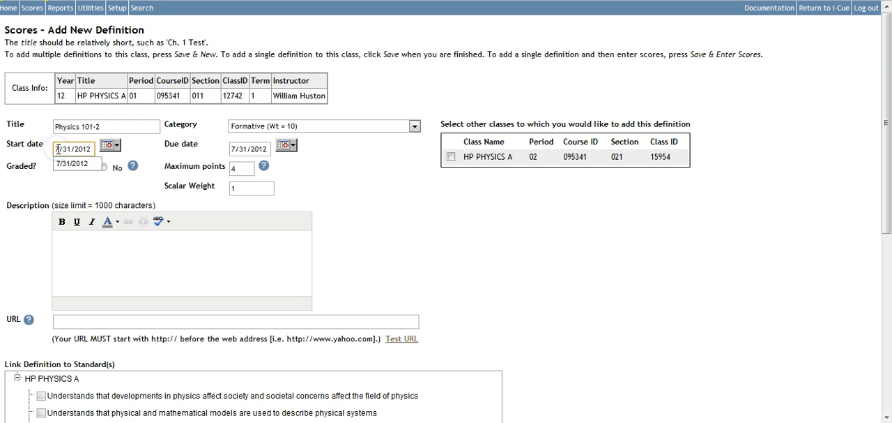
type("8")
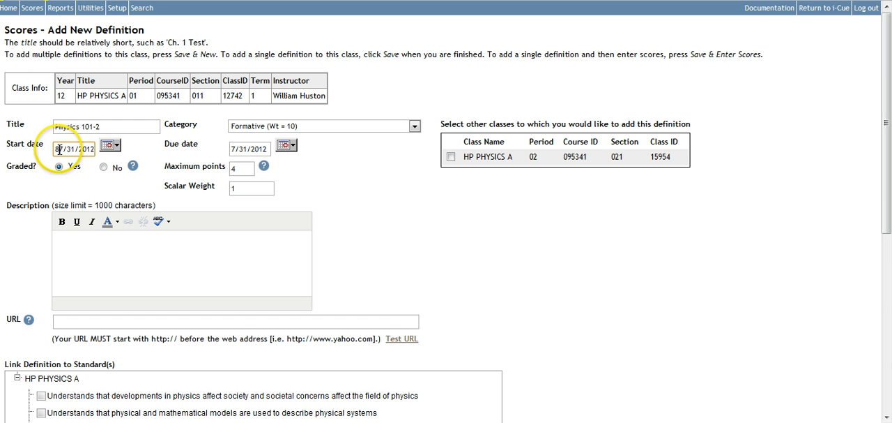
left_click(62, 150)
key("BackSpace")
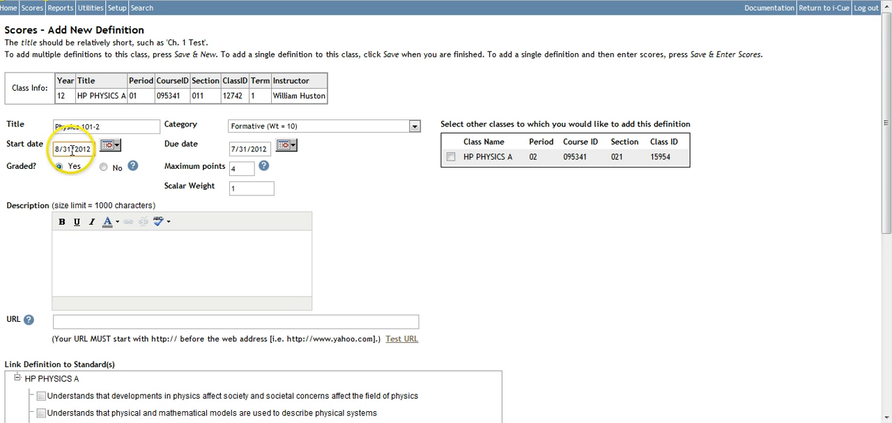
left_click(70, 149)
key("BackSpace")
key("BackSpace")
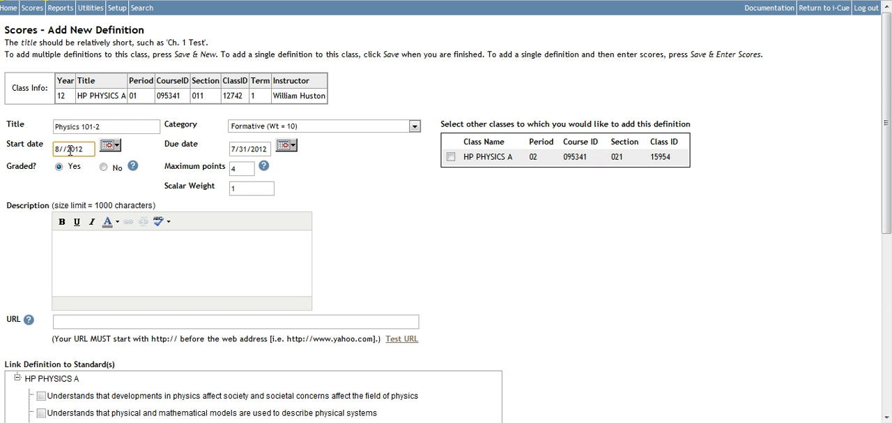
type("20")
left_click(88, 148)
key("BackSpace")
type("1")
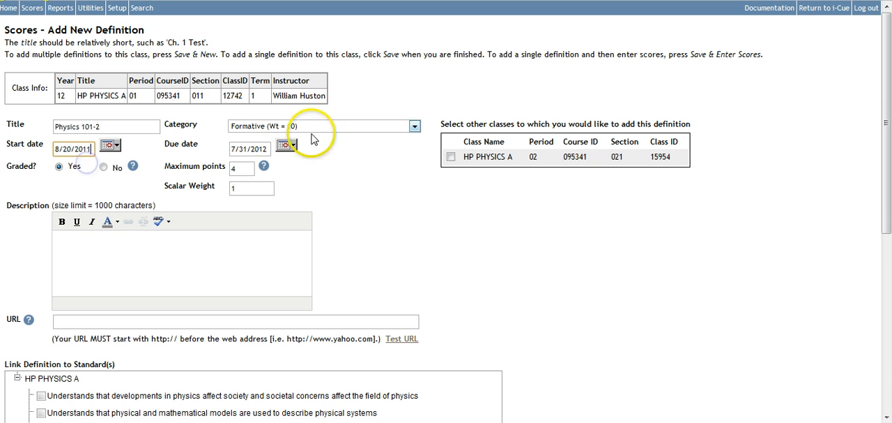
Set the definition's due date to 8/21/2011
left_click(236, 149)
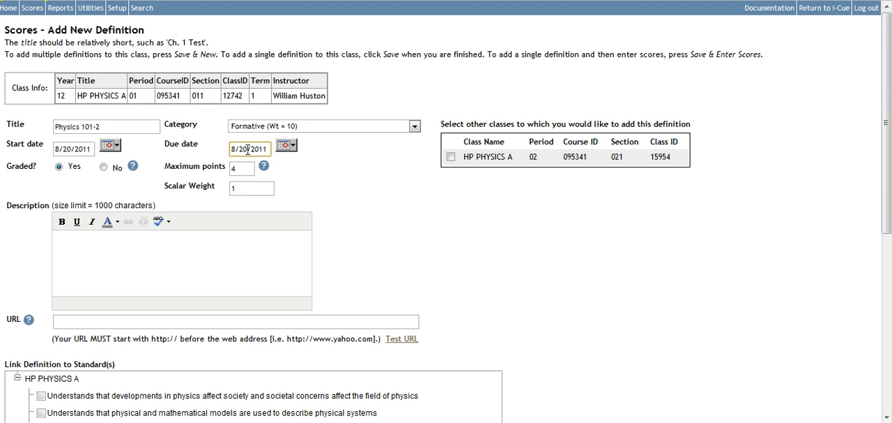
key("BackSpace")
type("1")
Try a scalar weight of 2 for the definition and set it back to 1
left_click(238, 170)
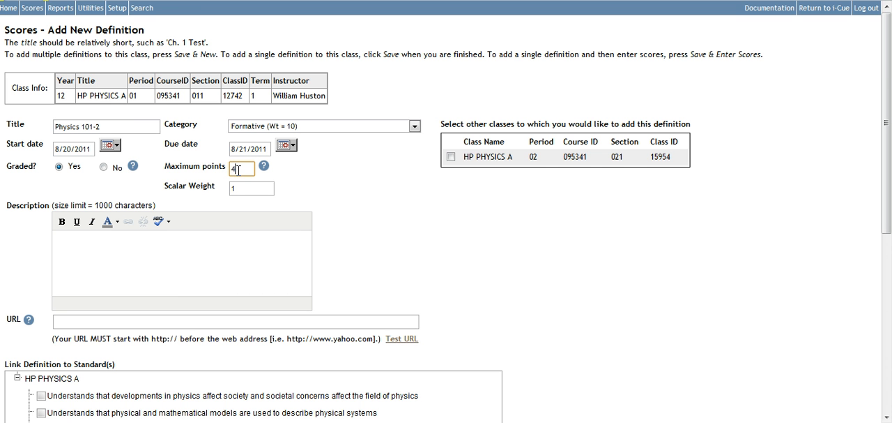
left_click(268, 185)
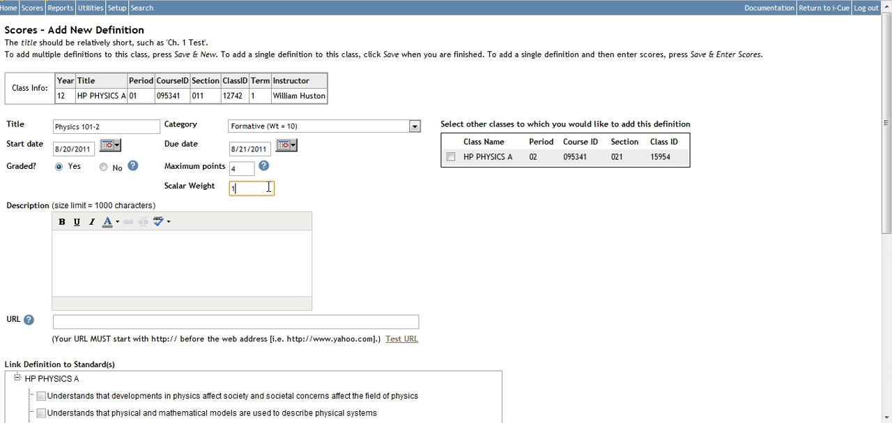
key("BackSpace")
type("2")
key("BackSpace")
type("1")
key("BackSpace")
type("1")
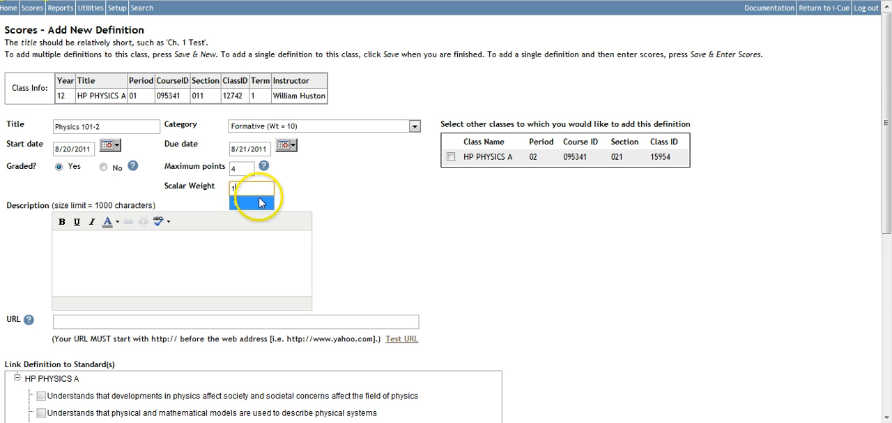
left_click_drag(336, 202, 312, 214)
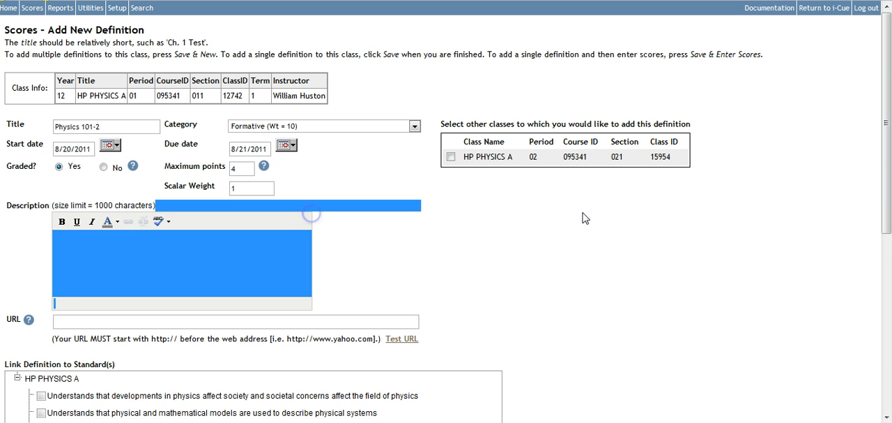
left_click_drag(557, 213, 703, 239)
Link the definition to the first three HP PHYSICS A standards and save it, proceeding directly to score entry
left_click_drag(882, 179, 889, 227)
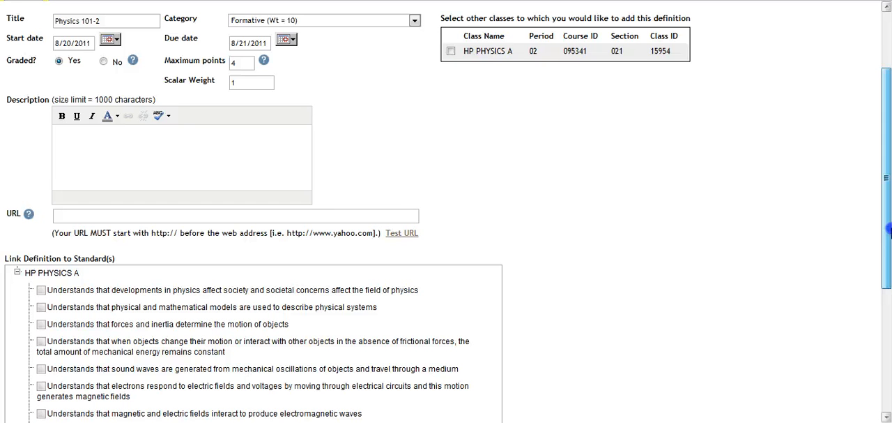
left_click_drag(889, 227, 888, 233)
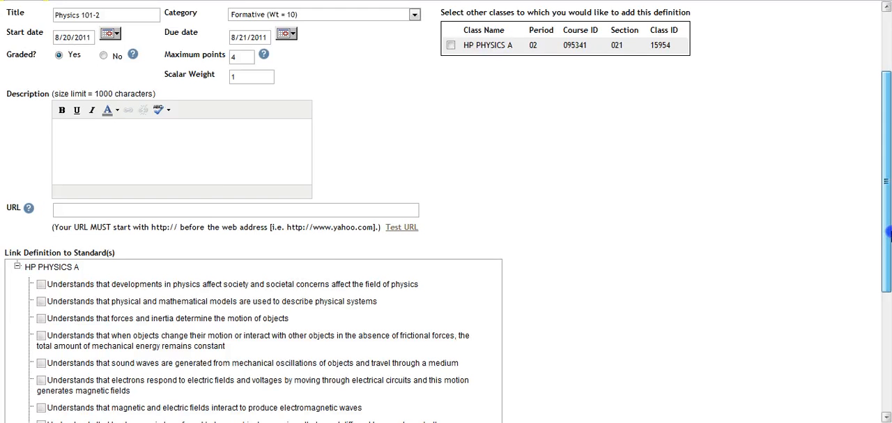
left_click(42, 286)
left_click(41, 301)
left_click(41, 318)
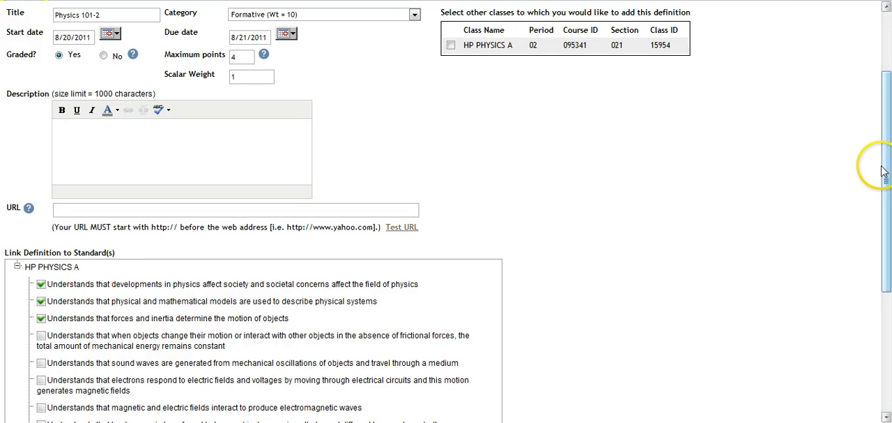
left_click_drag(886, 169, 888, 220)
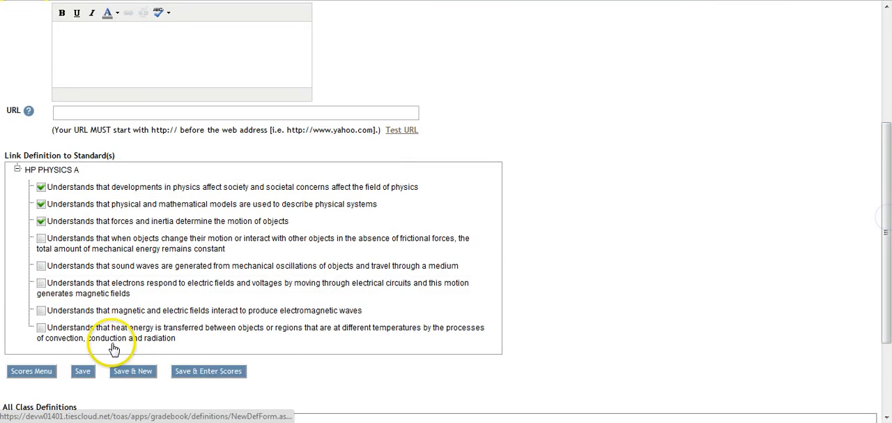
left_click(237, 372)
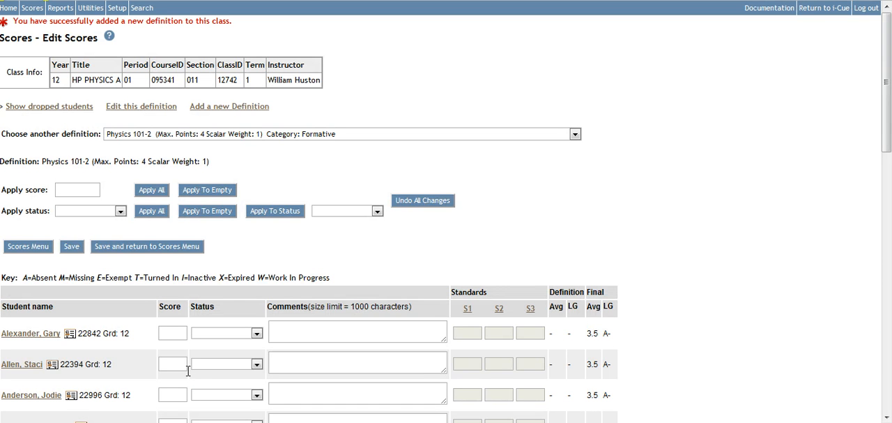
Apply a score of 2.75 to all students for the Physics 101-2 definition
left_click(69, 186)
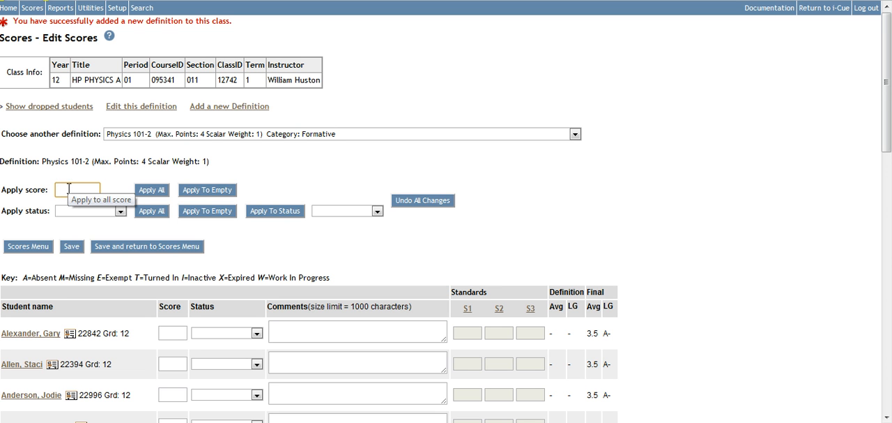
type("2")
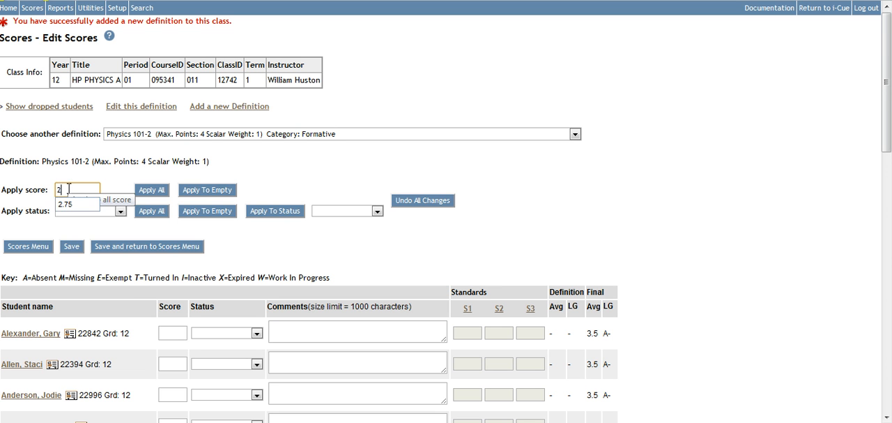
type(".75")
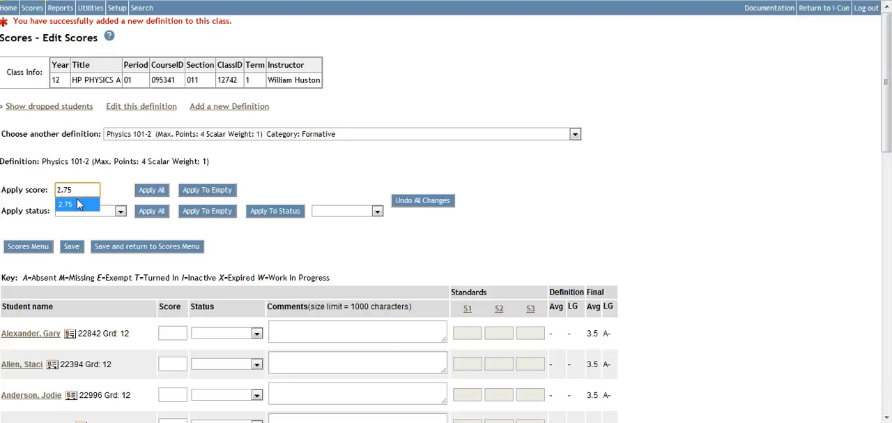
left_click(78, 204)
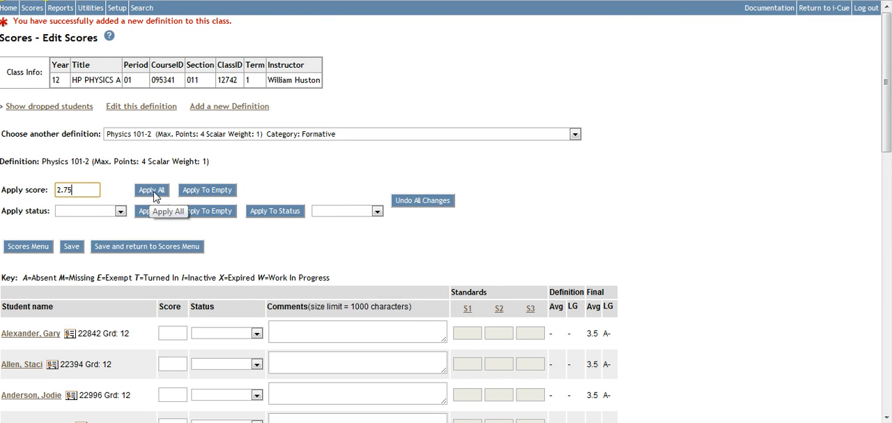
left_click(156, 196)
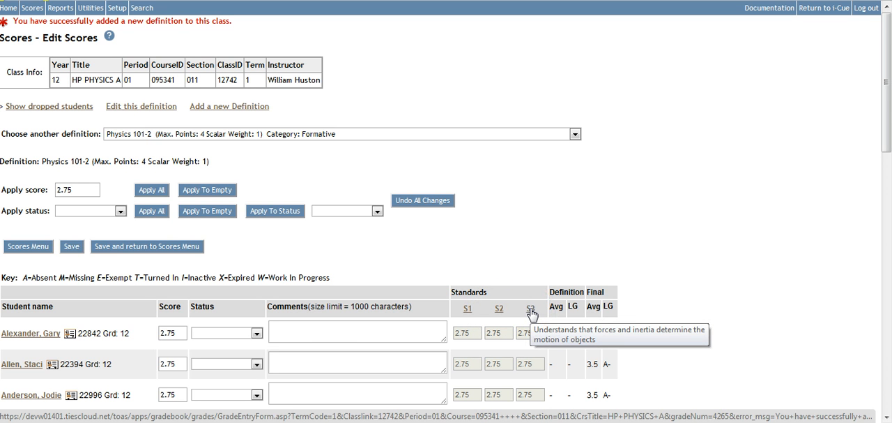
Keep Physics 101-2 as the chosen definition and save its student scores without adding a comment
left_click(134, 134)
left_click(143, 136)
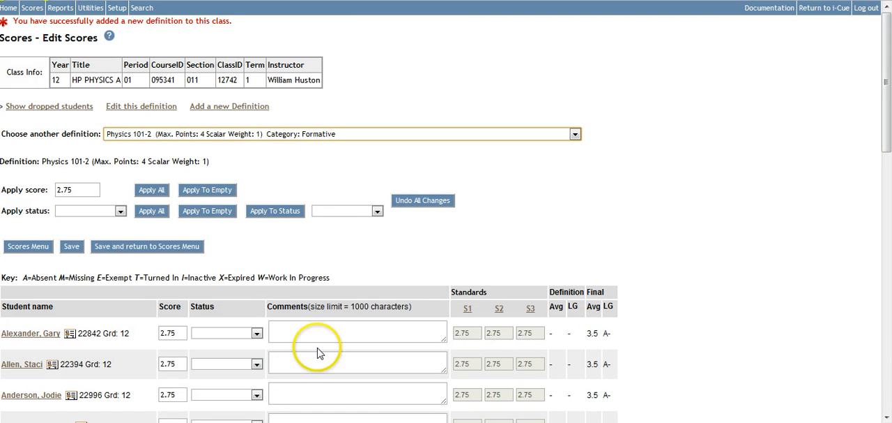
left_click(335, 331)
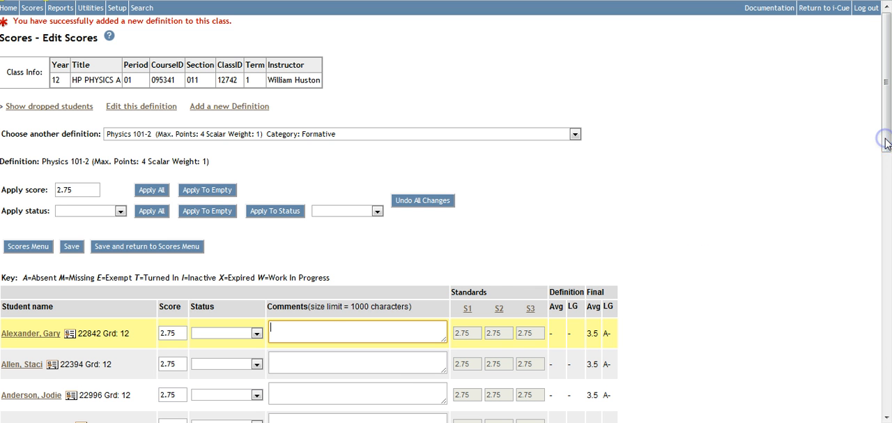
left_click(69, 246)
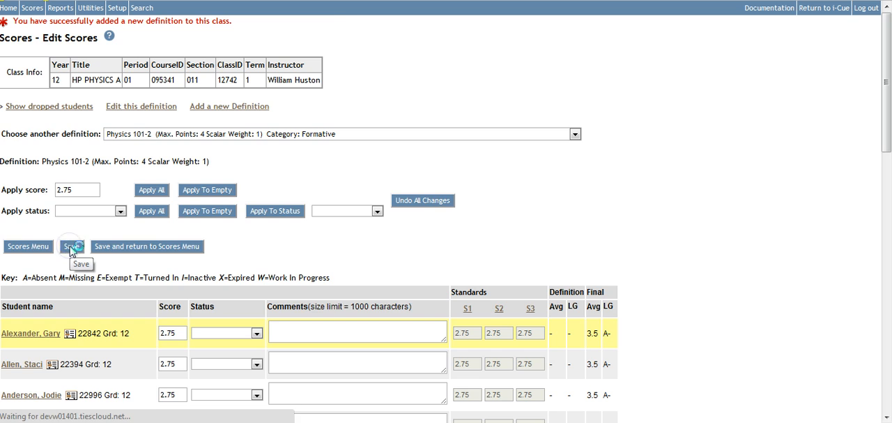